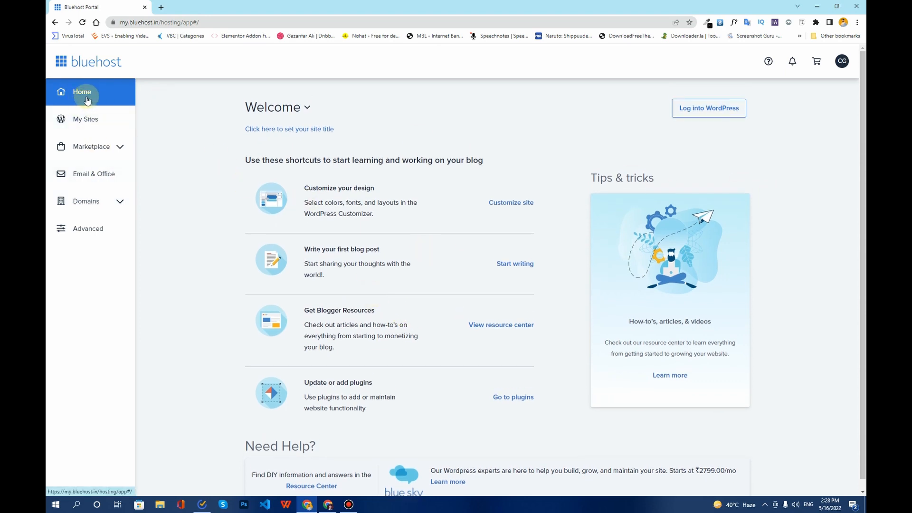
# - Start adding a subdomain in the hosting account's domain settings and name it webdesign
pyautogui.click(81, 210)
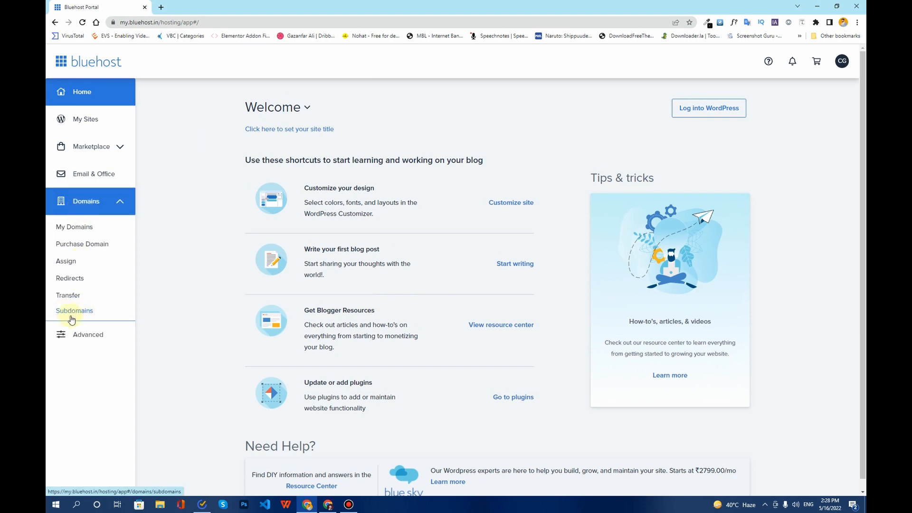
pyautogui.click(75, 312)
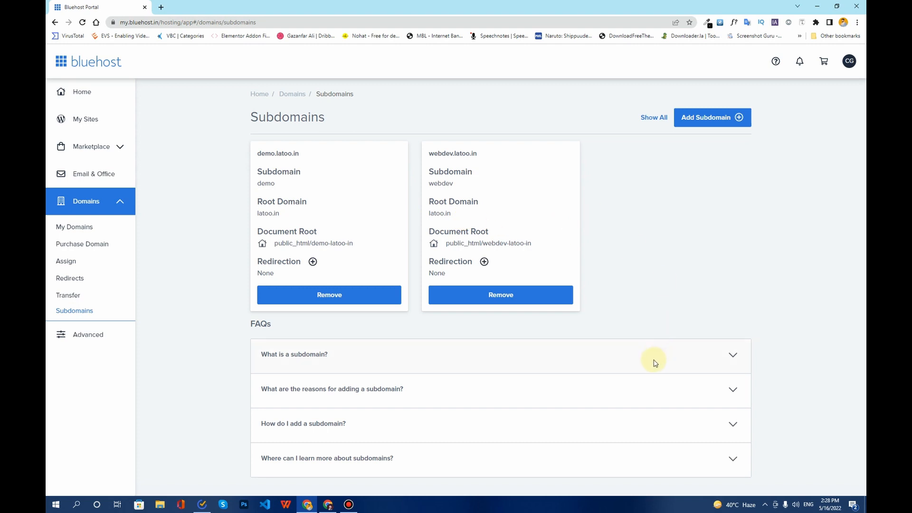
pyautogui.click(720, 125)
pyautogui.click(401, 174)
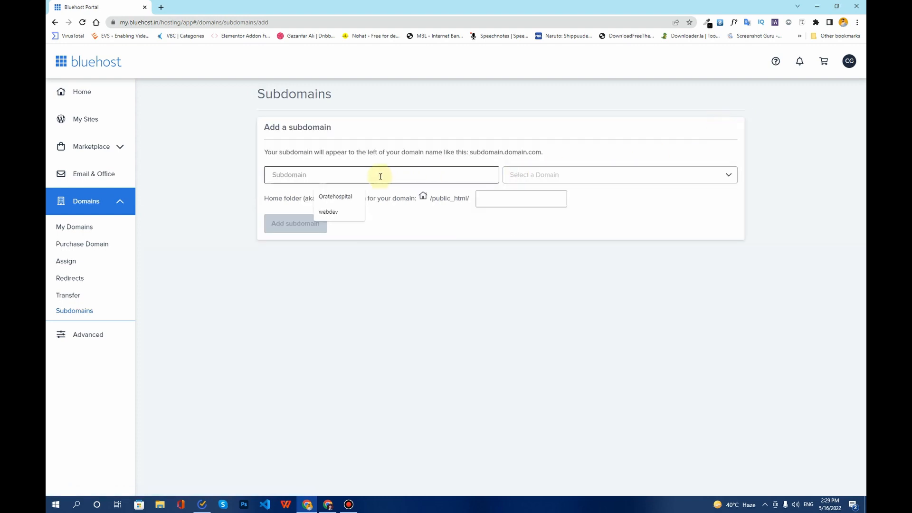
pyautogui.write('webd')
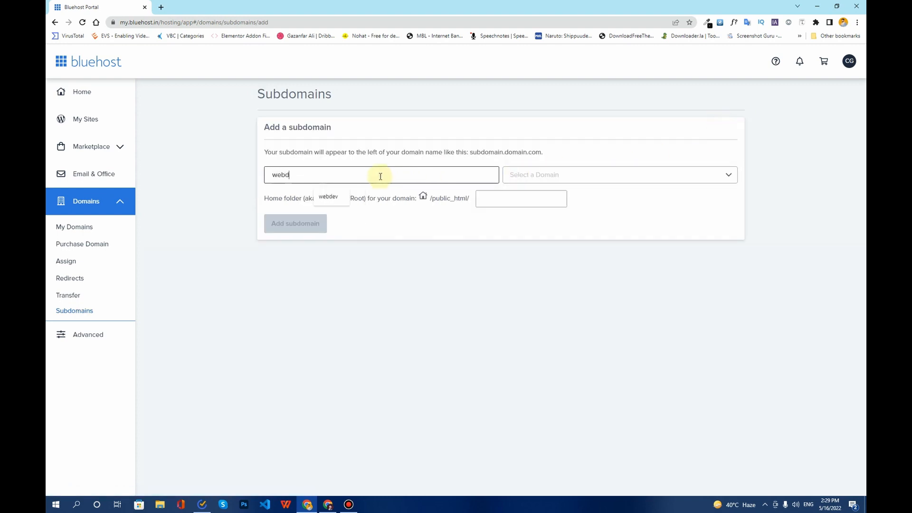
pyautogui.write('esign')
pyautogui.click(372, 256)
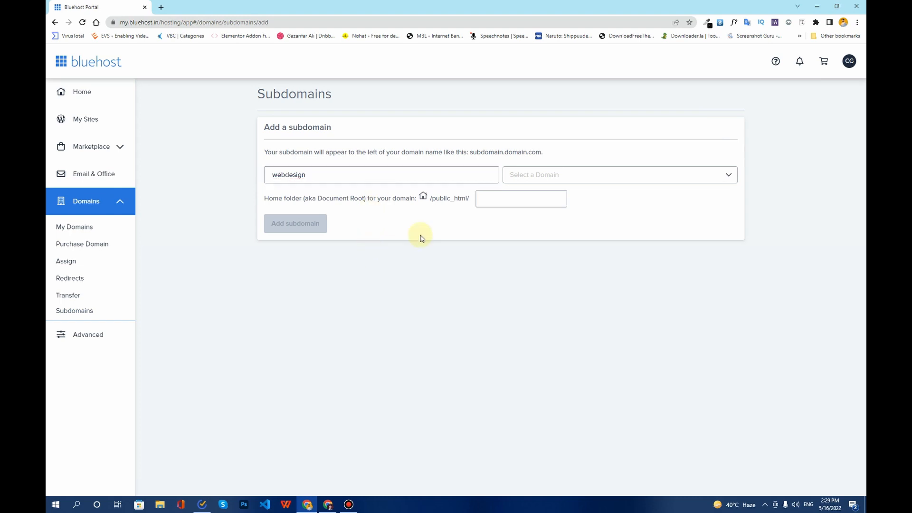
# - Choose latoo.in as the subdomain's root domain, leave the home folder blank, and add the subdomain
pyautogui.click(553, 177)
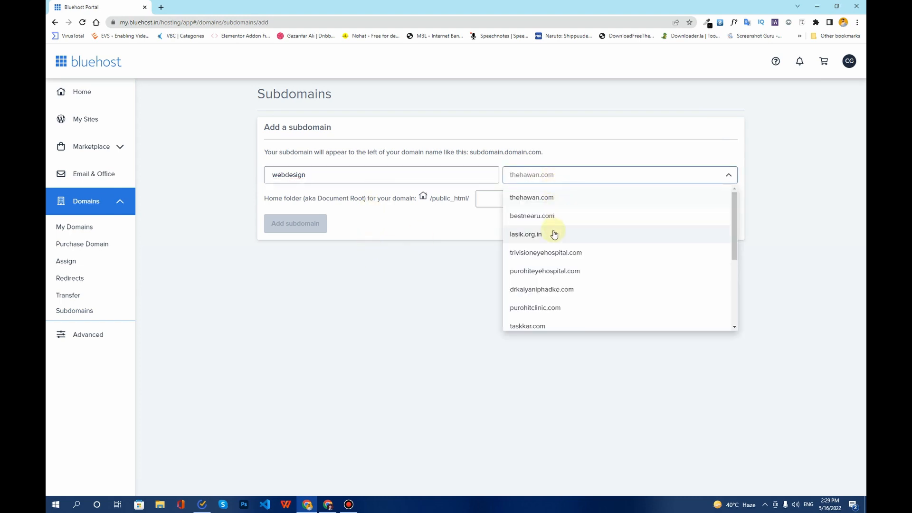
pyautogui.scroll(-2, 551, 269)
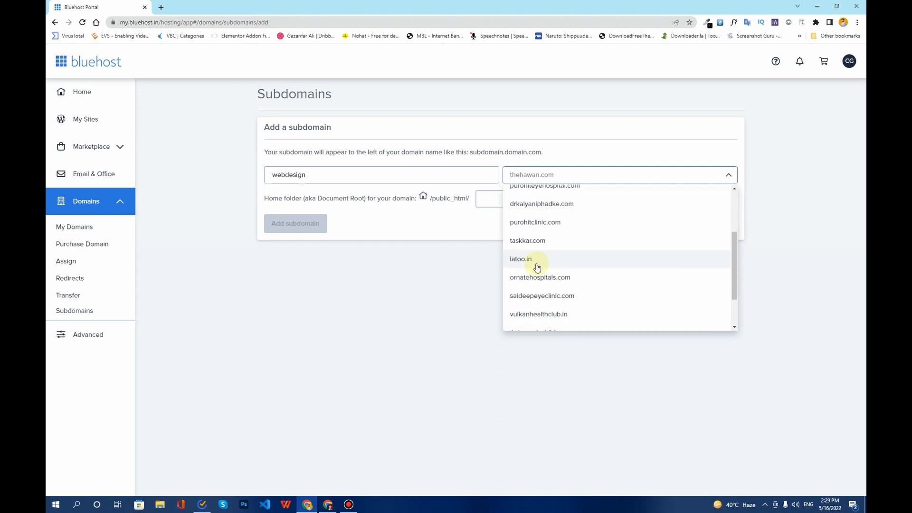
pyautogui.click(536, 262)
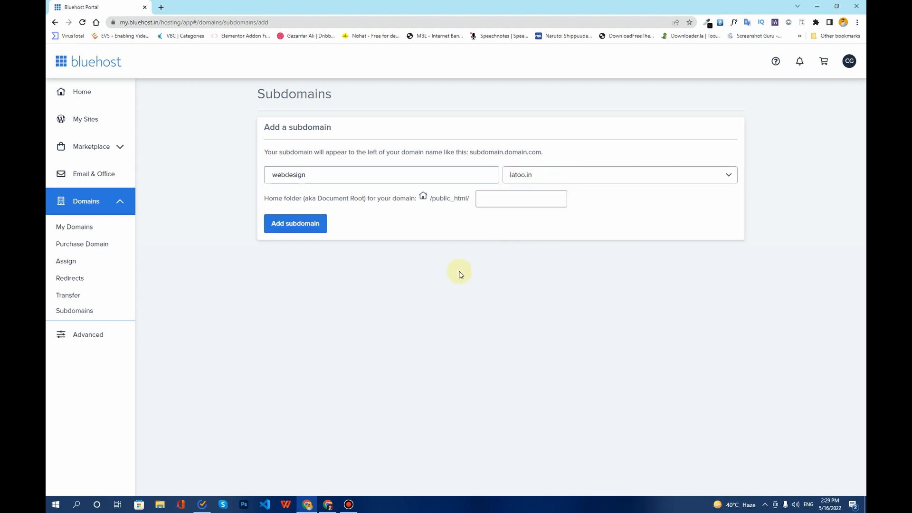
pyautogui.click(514, 200)
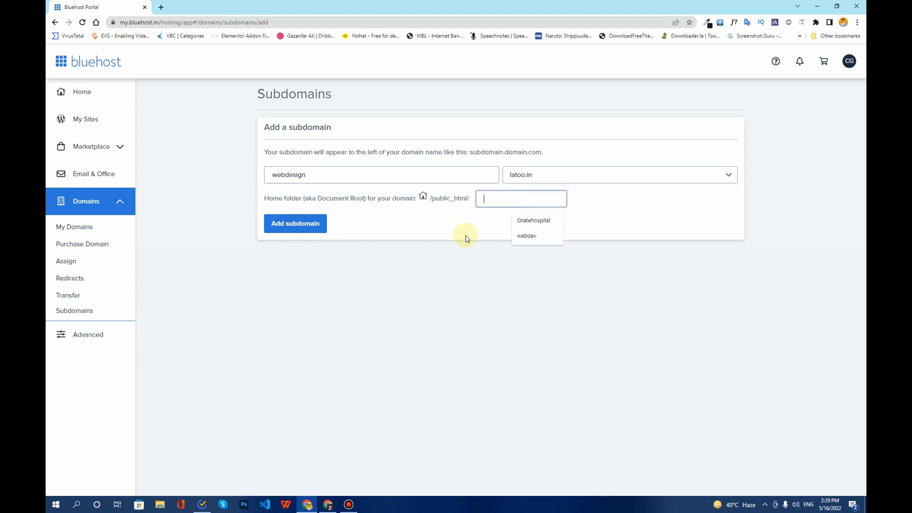
pyautogui.click(419, 254)
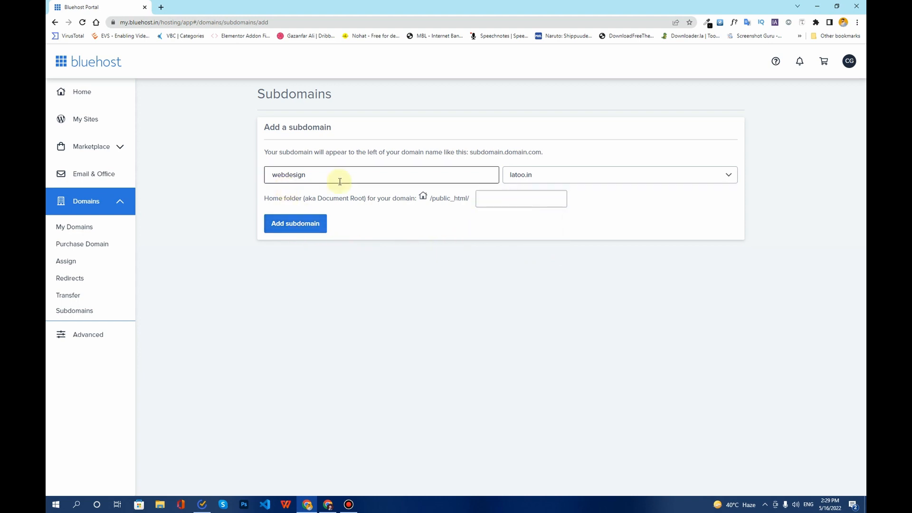
pyautogui.moveTo(323, 177); pyautogui.dragTo(264, 179)
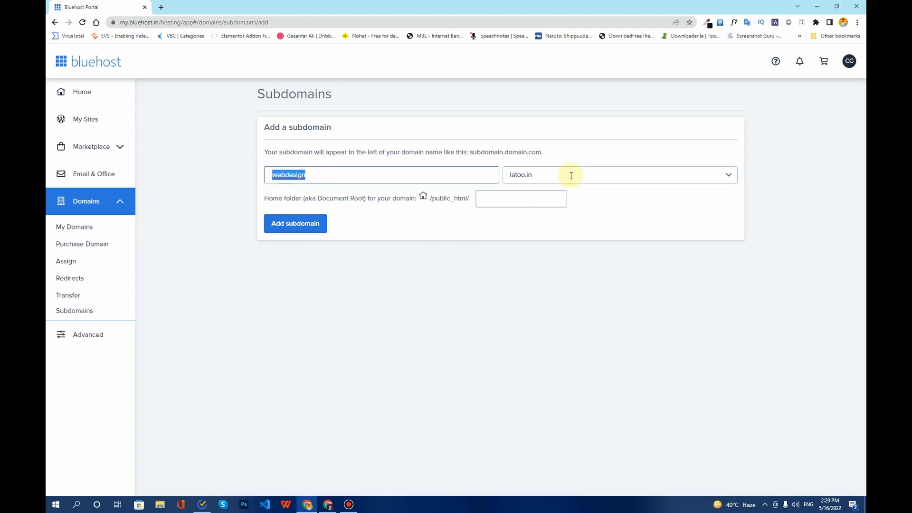
pyautogui.click(357, 282)
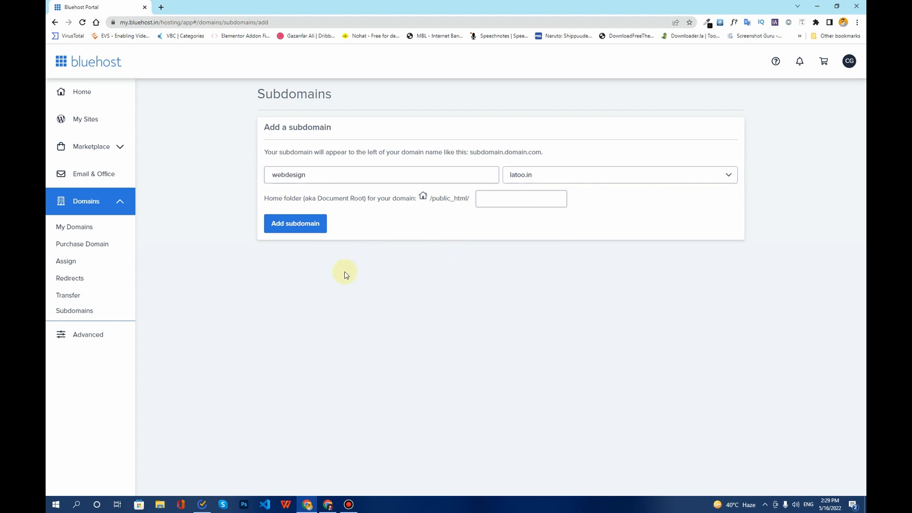
pyautogui.click(289, 233)
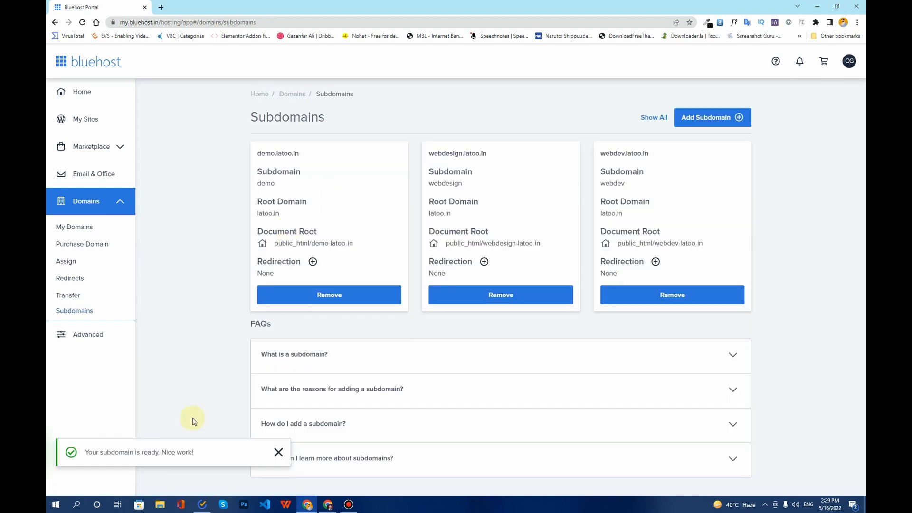
# - Copy the address webdesign.latoo.in from the new subdomain's card
pyautogui.moveTo(202, 456); pyautogui.dragTo(85, 459)
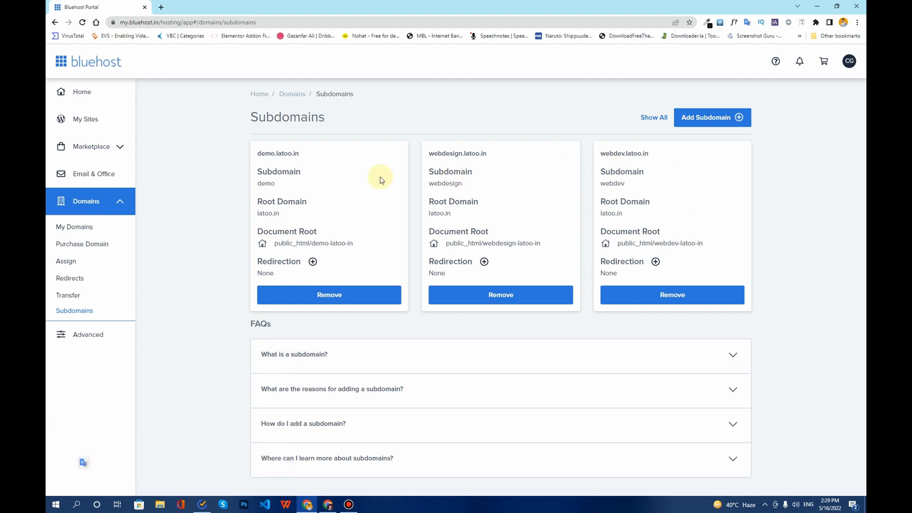
pyautogui.moveTo(487, 153); pyautogui.dragTo(429, 154)
pyautogui.hotkey('ctrl', 'c')
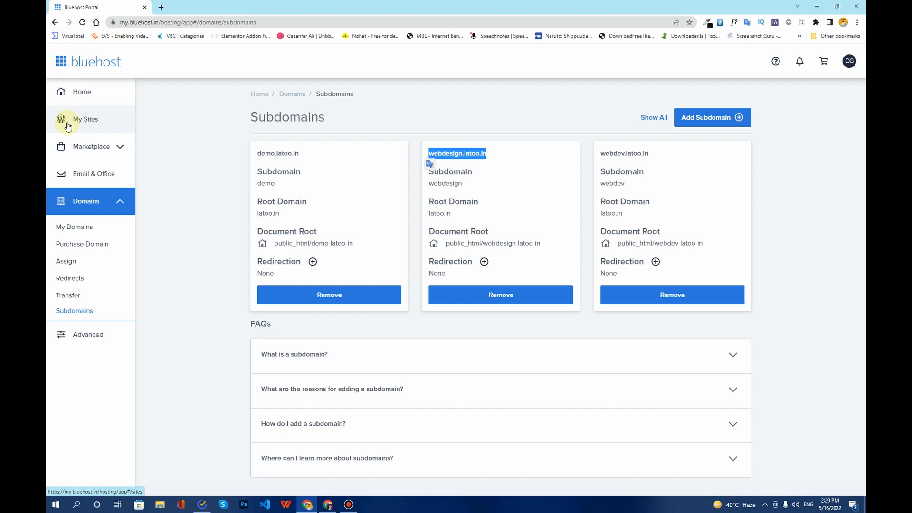
# - Start creating a WordPress site with the site name Web Design and the tagline Demo
pyautogui.click(88, 121)
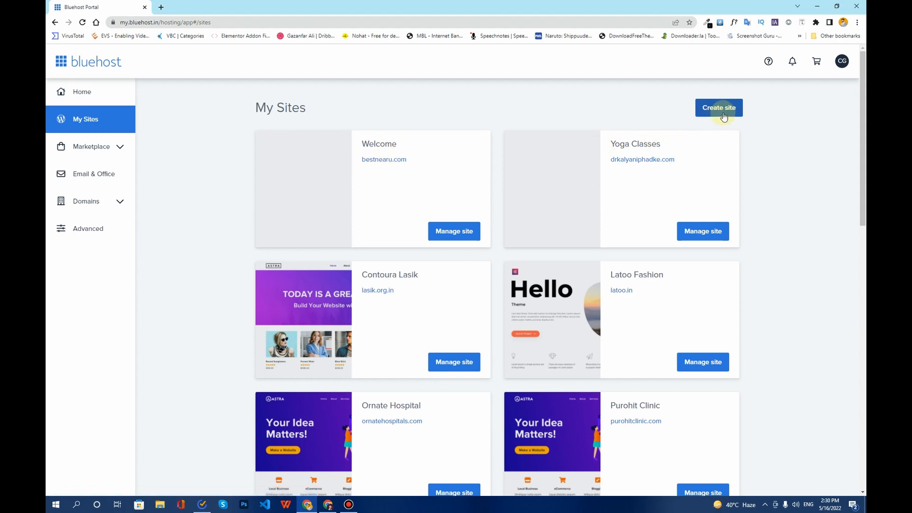
pyautogui.click(722, 113)
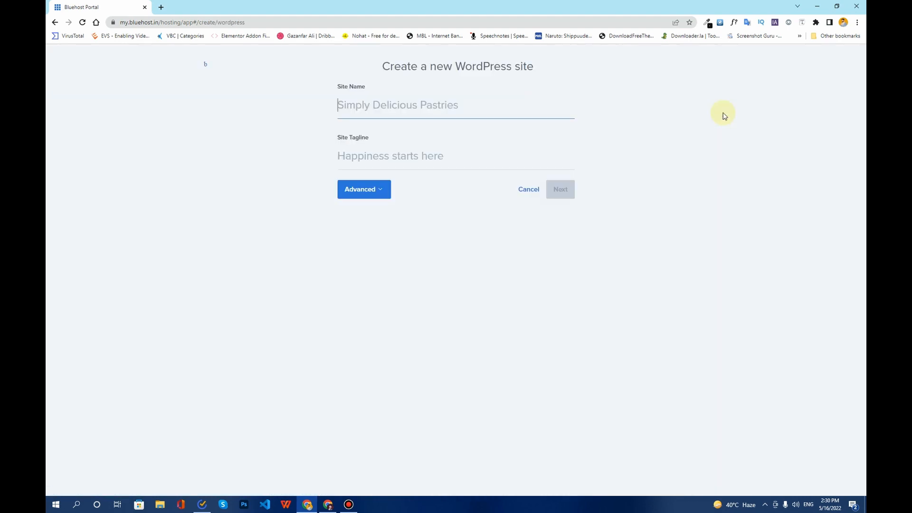
pyautogui.write('Web')
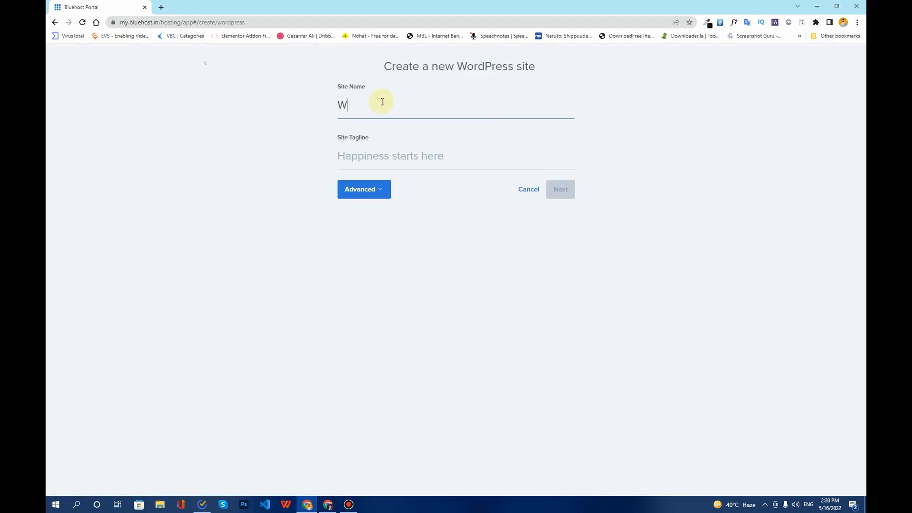
pyautogui.press('BackSpace')
pyautogui.write('bDesign')
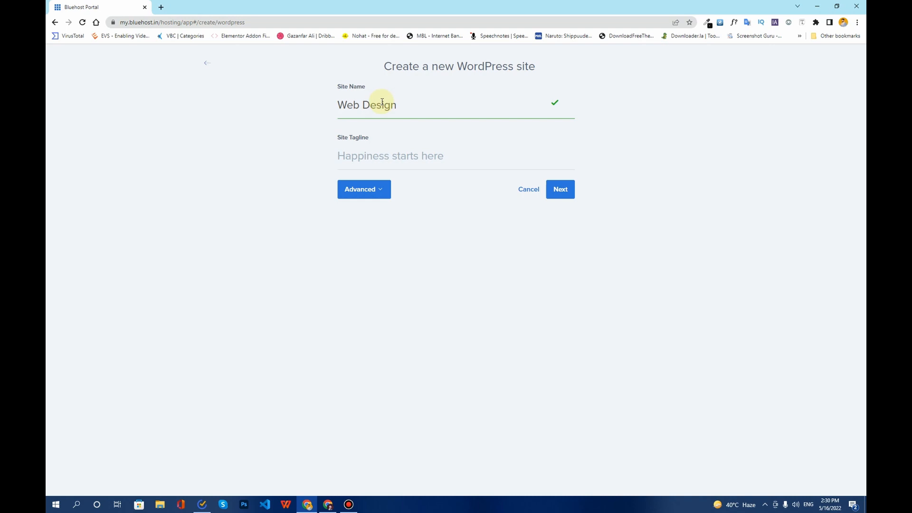
pyautogui.click(379, 157)
pyautogui.write('D')
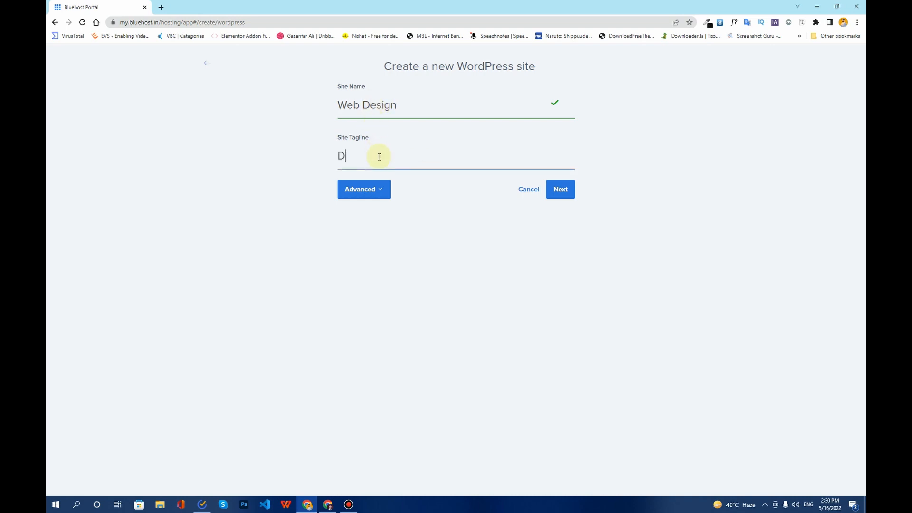
pyautogui.write('emo')
pyautogui.click(565, 193)
# - Install WordPress on webdesign.latoo.in with the directory blank and WP Forms, Monster Insights and Opt-in Monster deselected
pyautogui.click(272, 109)
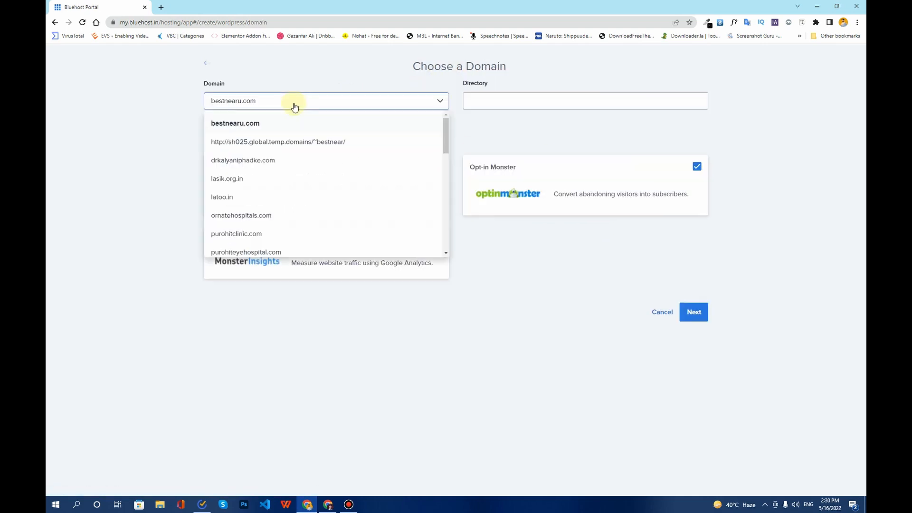
pyautogui.scroll(-10, 282, 204)
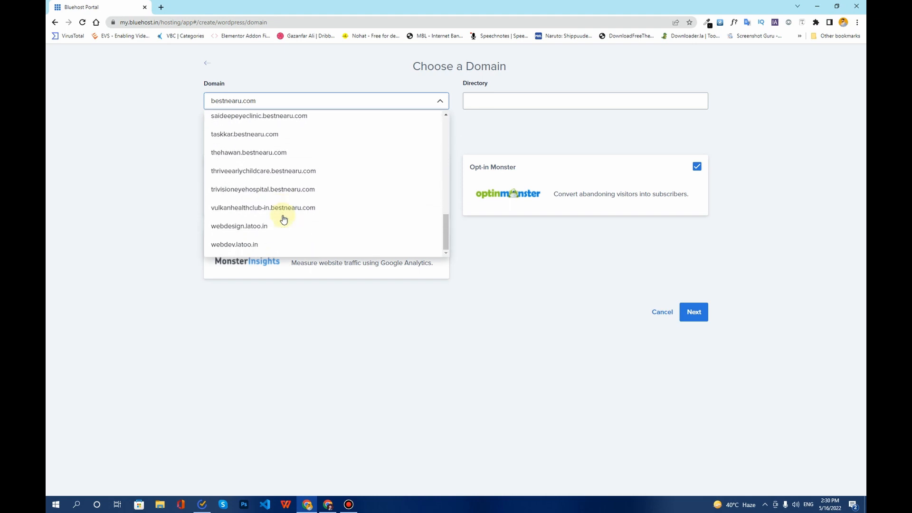
pyautogui.click(236, 232)
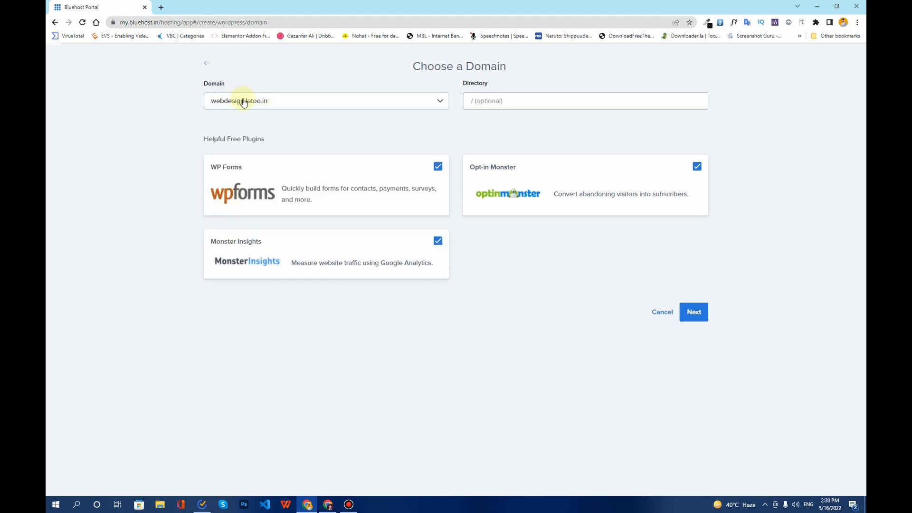
pyautogui.click(438, 166)
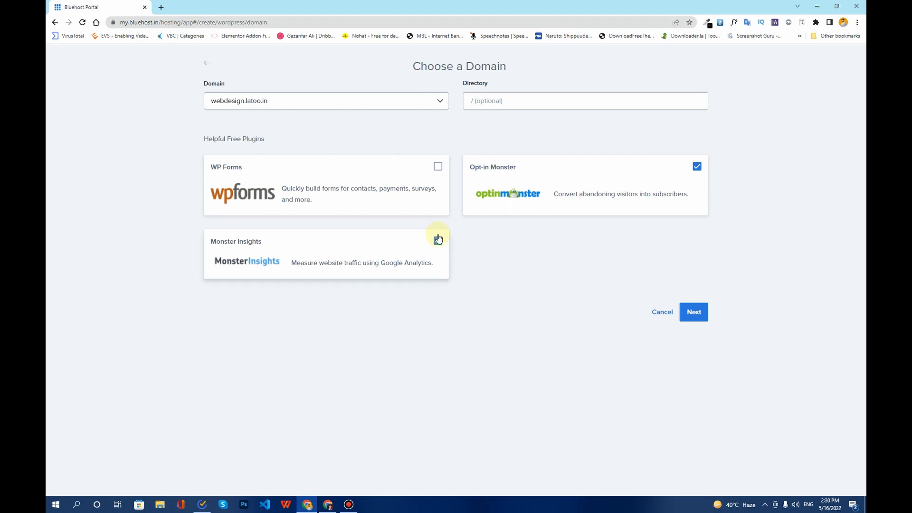
pyautogui.click(438, 240)
pyautogui.click(697, 167)
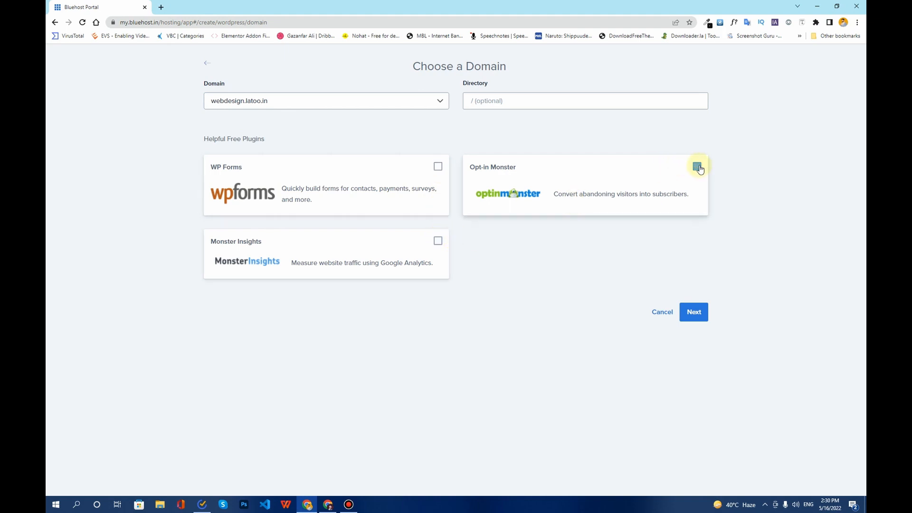
pyautogui.click(485, 98)
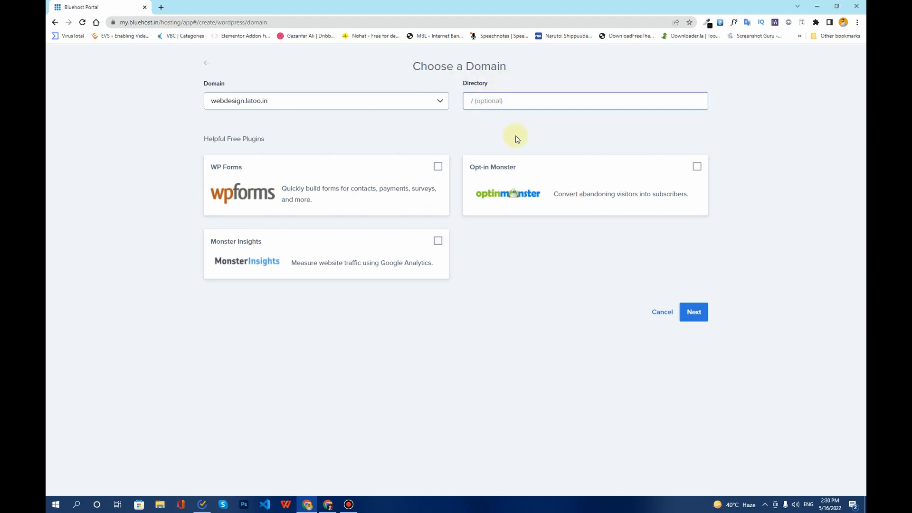
pyautogui.click(701, 322)
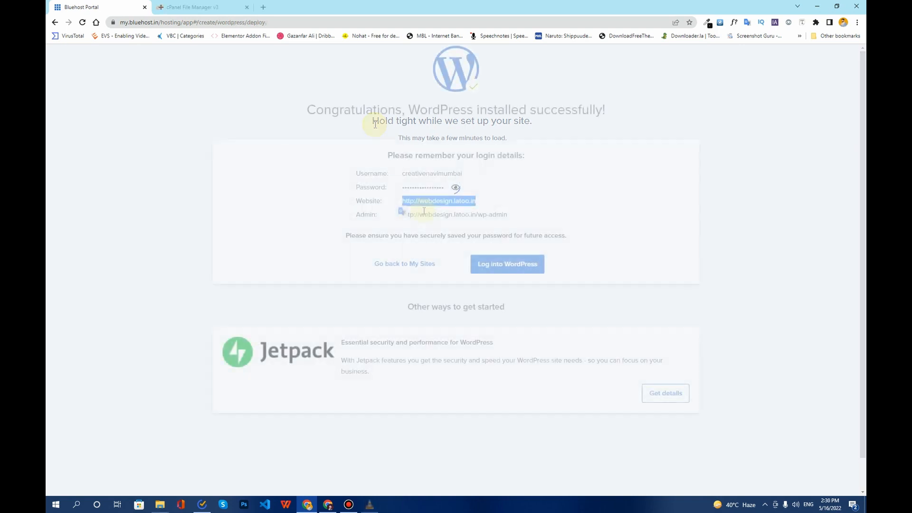
# - Copy the installed site's website address, view the site in a separate browser tab, and close that tab
pyautogui.rightClick(413, 201)
pyautogui.click(420, 206)
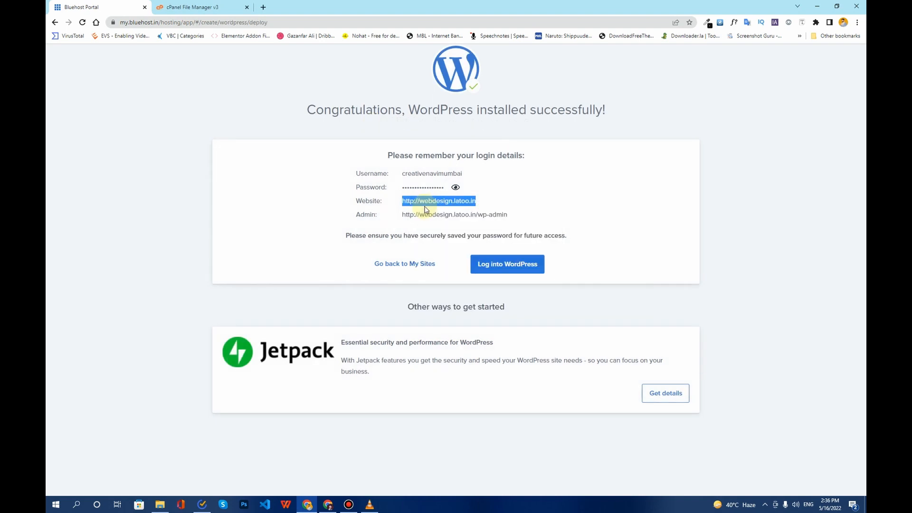
pyautogui.click(263, 7)
pyautogui.hotkey('ctrl', 'v')
pyautogui.press('Return')
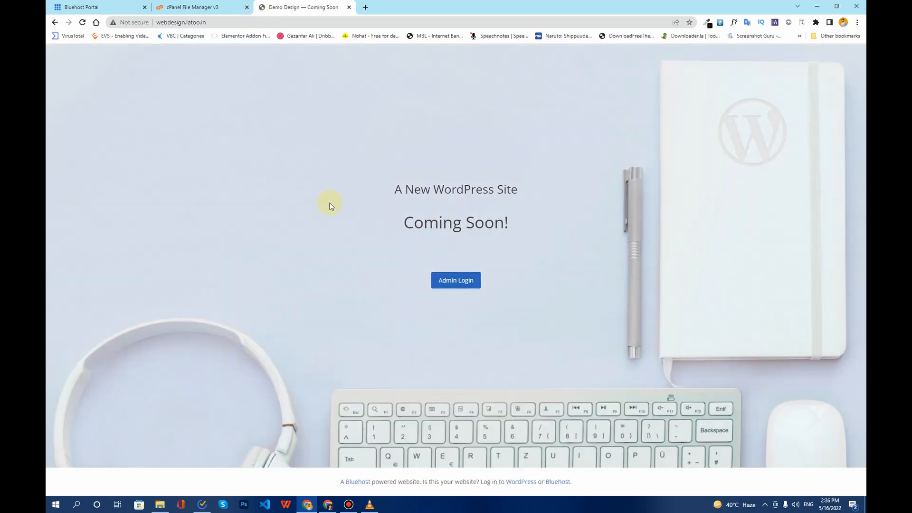
pyautogui.click(349, 7)
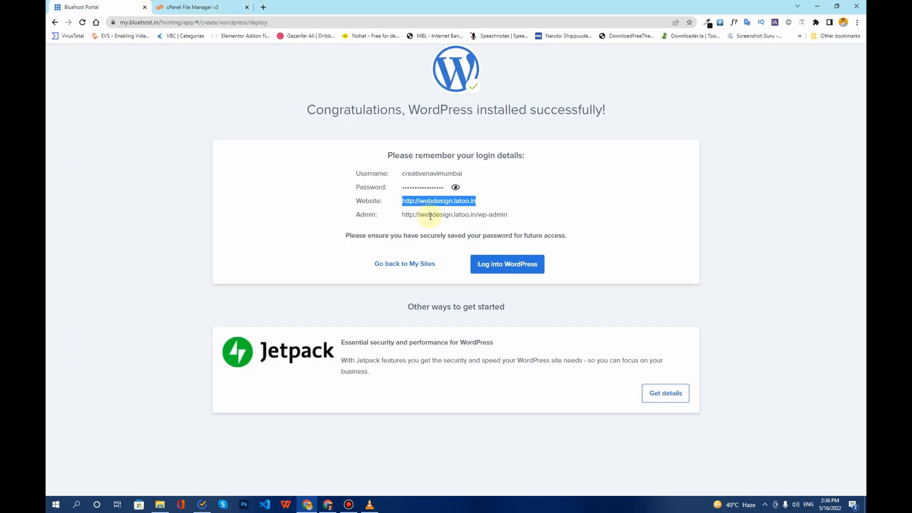
# - Log into WordPress for the new site and highlight its subdomain in the admin page's address
pyautogui.click(510, 264)
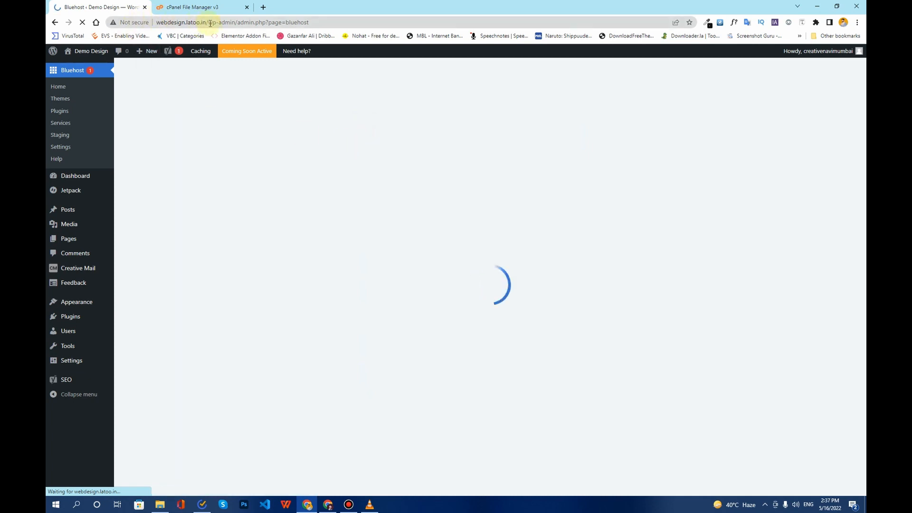
pyautogui.moveTo(211, 23); pyautogui.dragTo(154, 25)
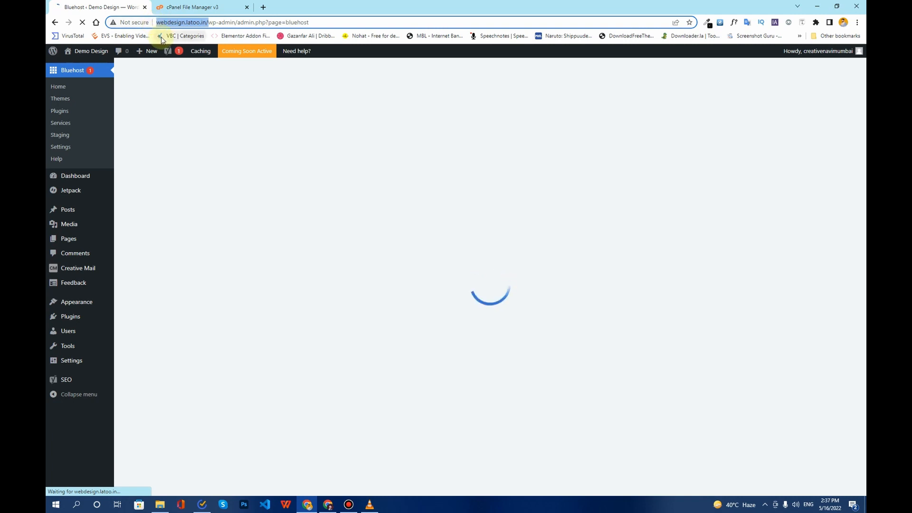